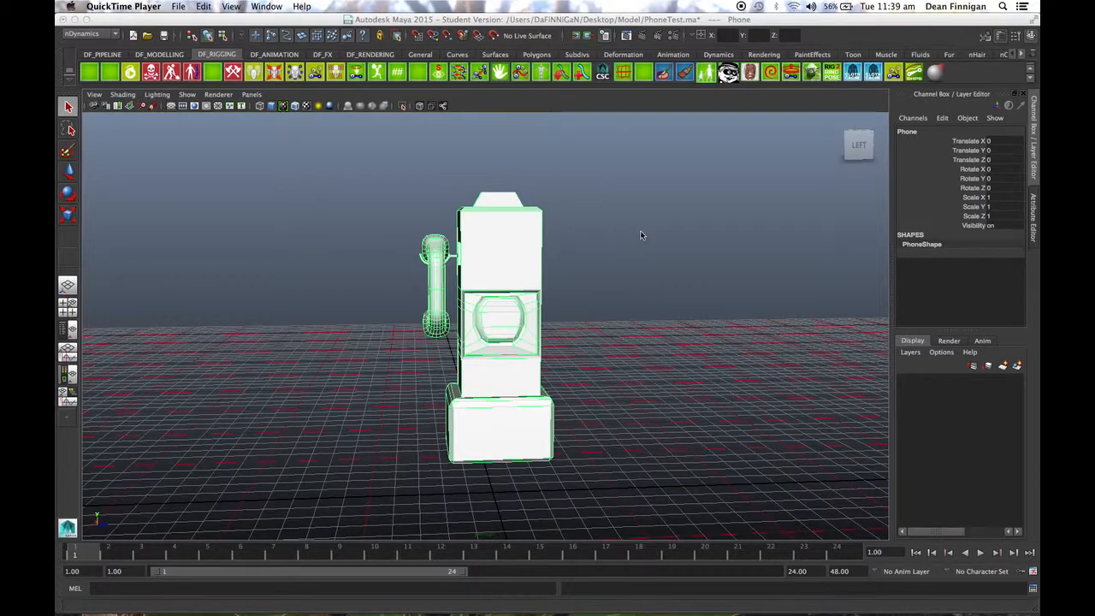
Step: Load PHONE_Texture.png from the Desktop's Model folder as the colour image of the phone's Phone_mat material
{"action": "left_click_drag", "start_coordinate": [594, 311], "coordinate": [625, 304], "text": "alt"}
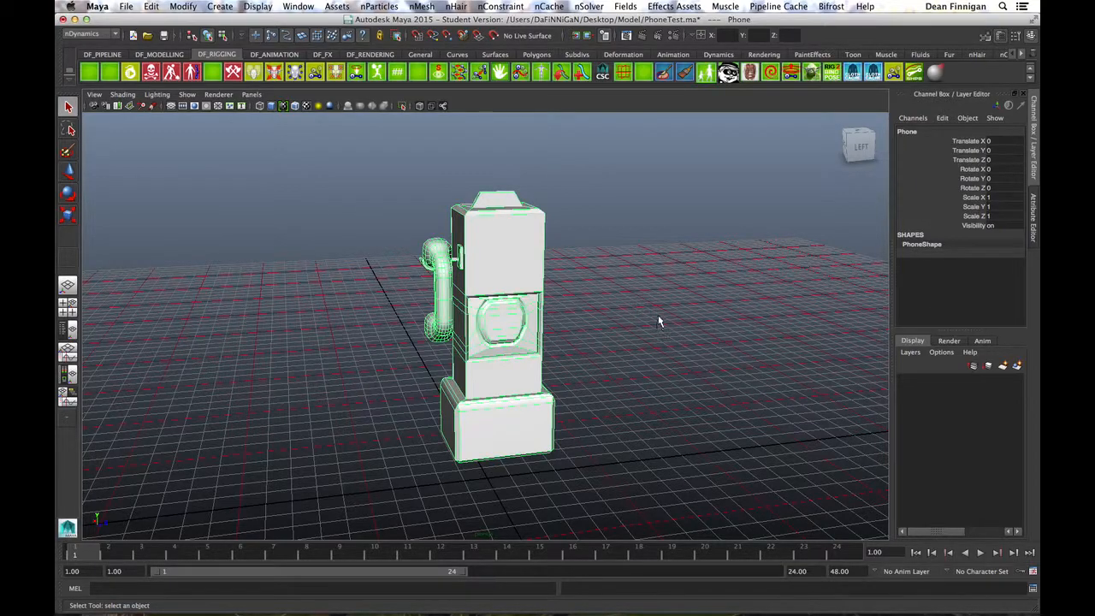
{"action": "key", "text": "ctrl+a"}
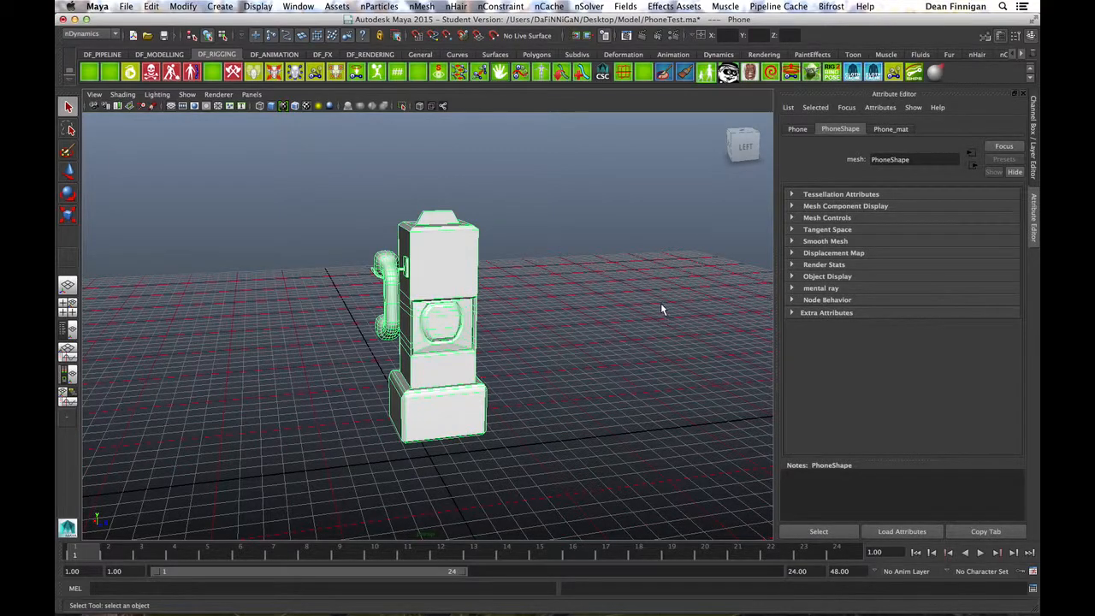
{"action": "left_click", "coordinate": [894, 129]}
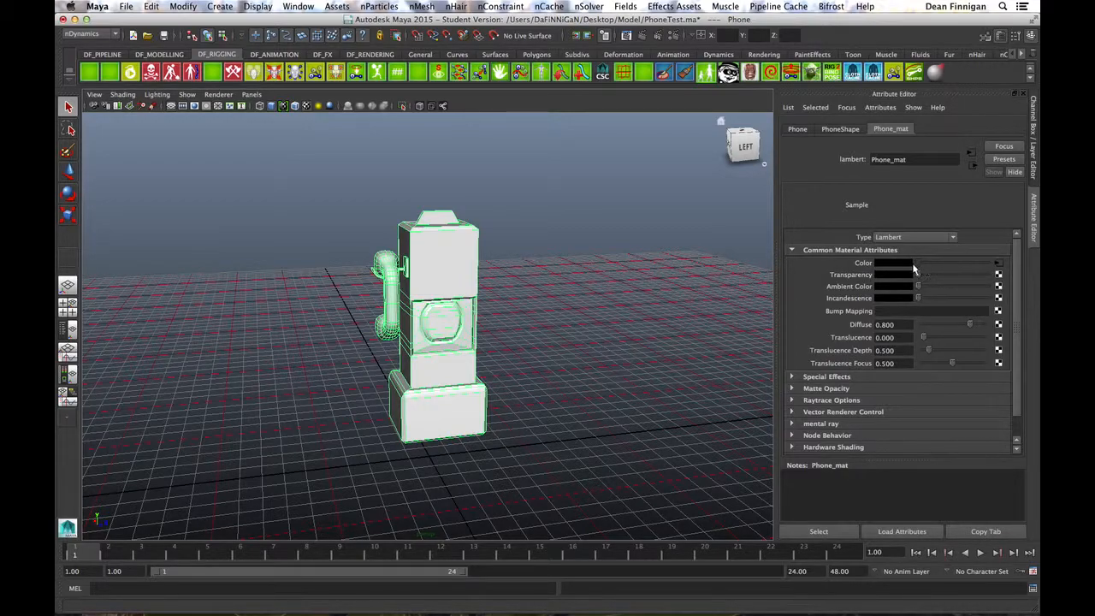
{"action": "left_click", "coordinate": [999, 268]}
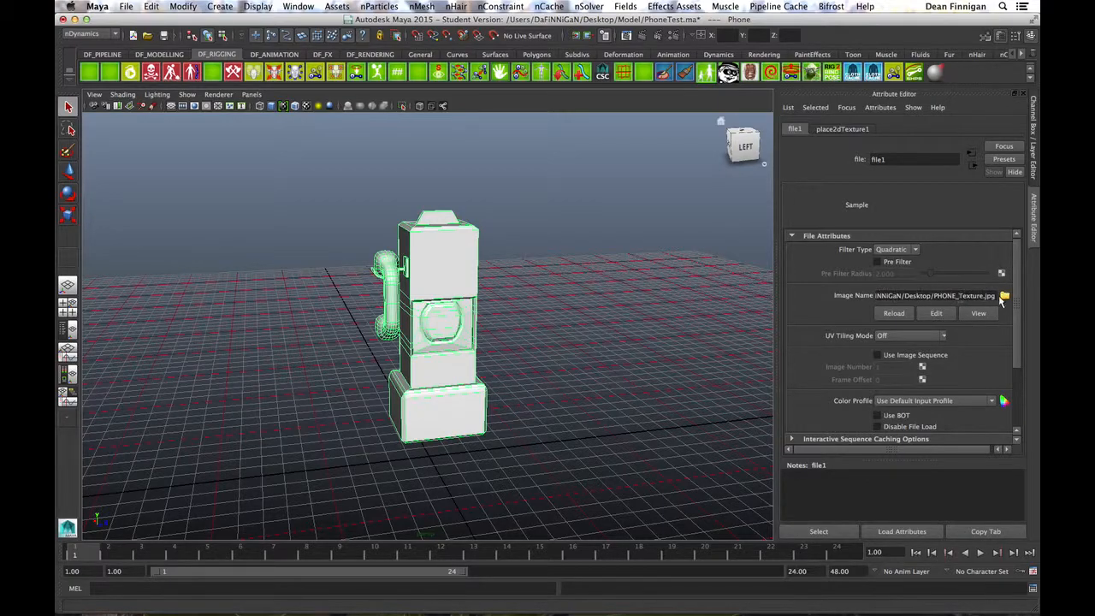
{"action": "left_click", "coordinate": [1006, 296]}
{"action": "left_click", "coordinate": [378, 197]}
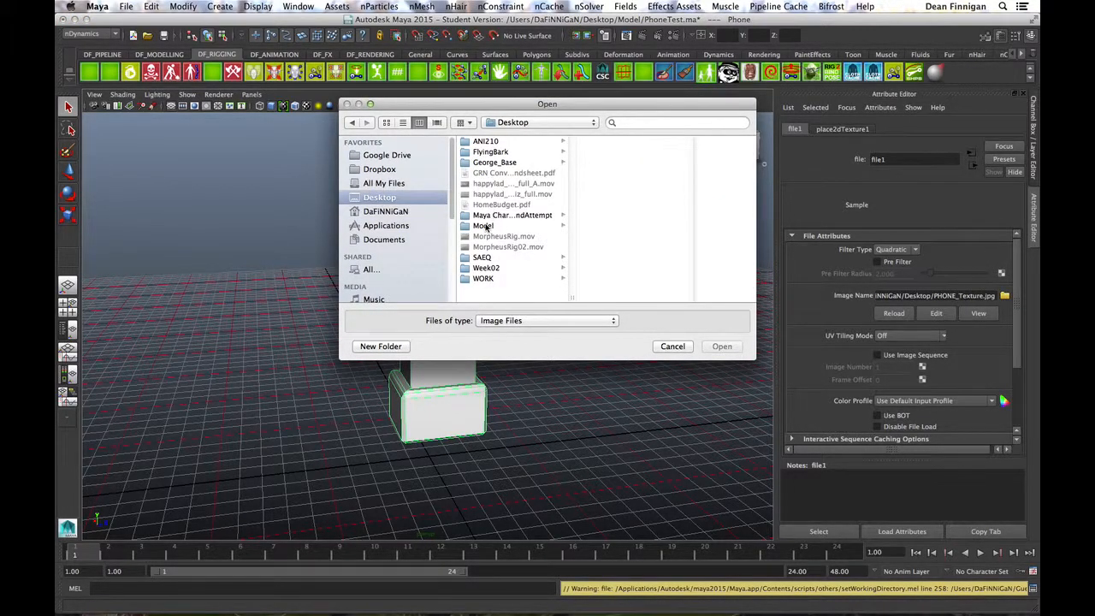
{"action": "left_click", "coordinate": [486, 226]}
{"action": "left_click", "coordinate": [620, 141]}
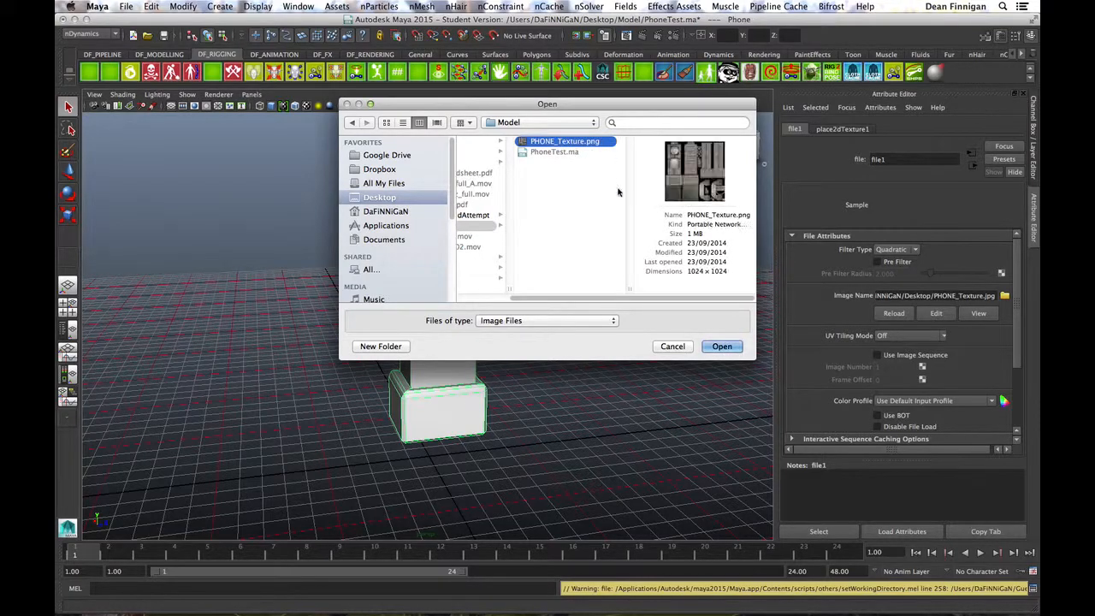
{"action": "left_click", "coordinate": [722, 346]}
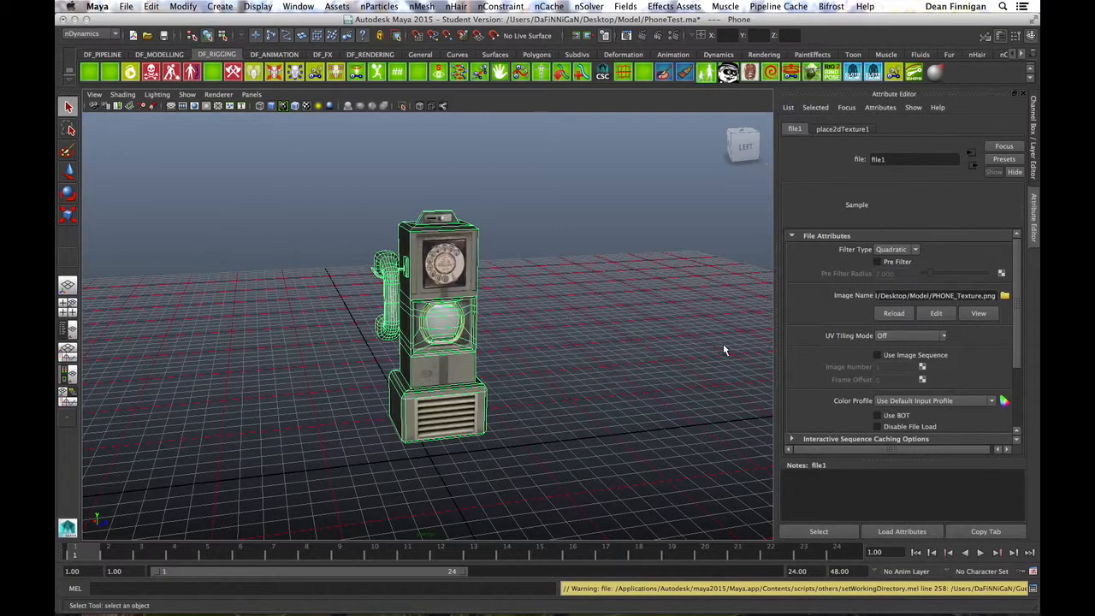
Step: Inspect the texture on the phone, bring back its transform channels and clear the selection
{"action": "left_click", "coordinate": [641, 319]}
{"action": "left_click_drag", "start_coordinate": [634, 333], "coordinate": [583, 344], "text": "alt"}
{"action": "left_click", "coordinate": [492, 379]}
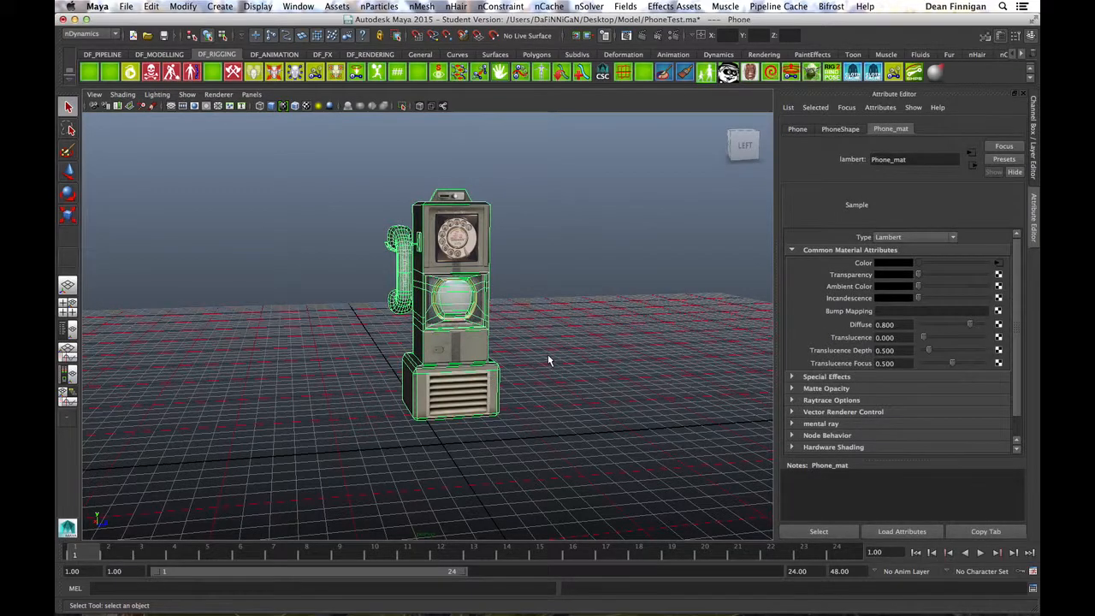
{"action": "key", "text": "ctrl+a"}
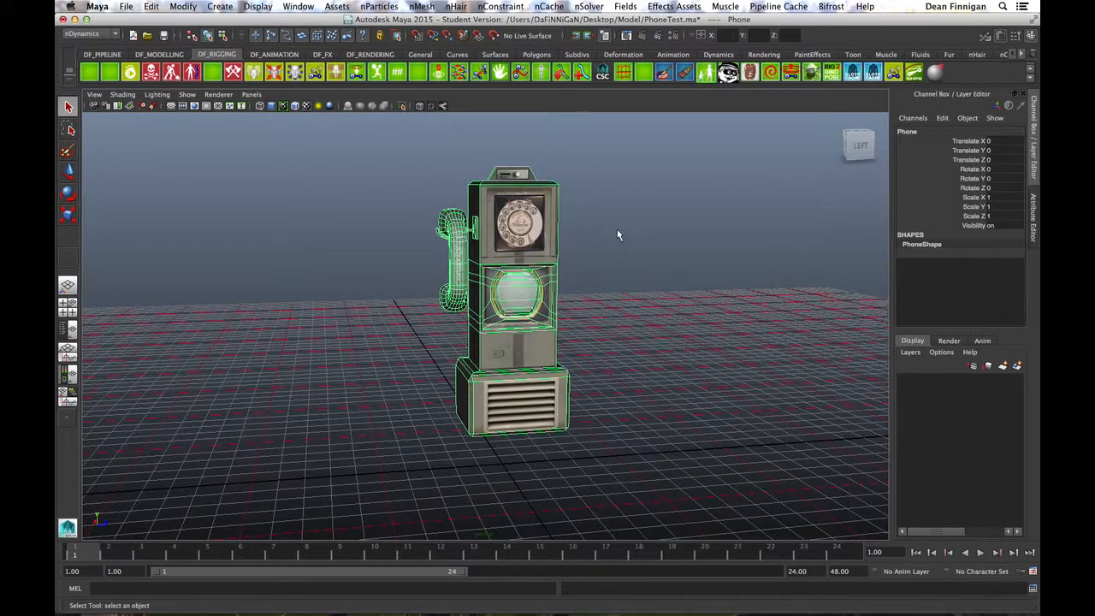
{"action": "left_click", "coordinate": [711, 326]}
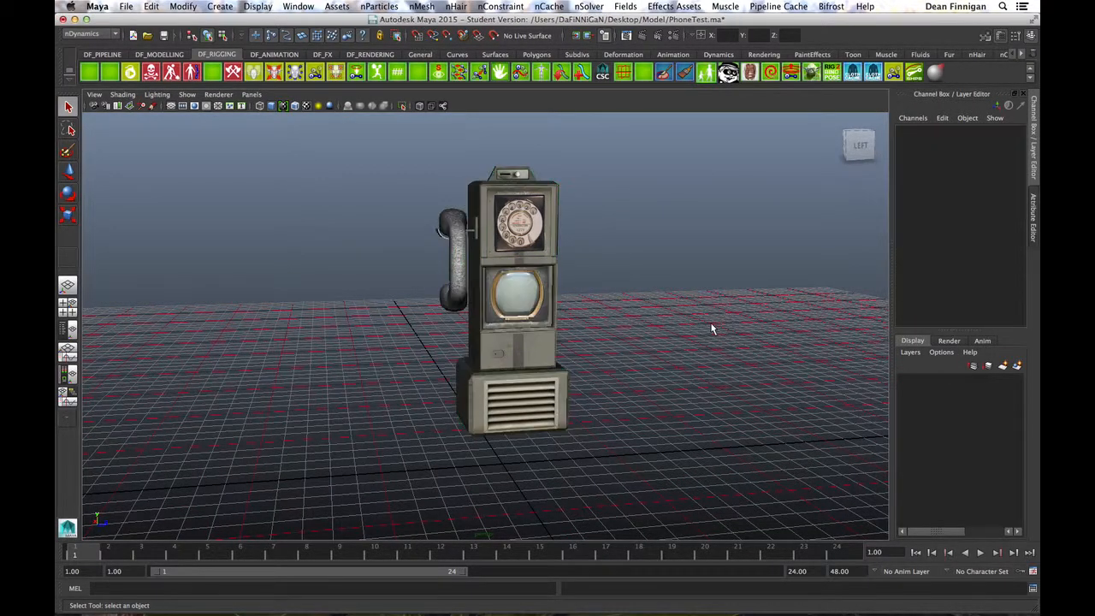
Step: Delete the phone's construction history and freeze its transformations
{"action": "left_click", "coordinate": [489, 349]}
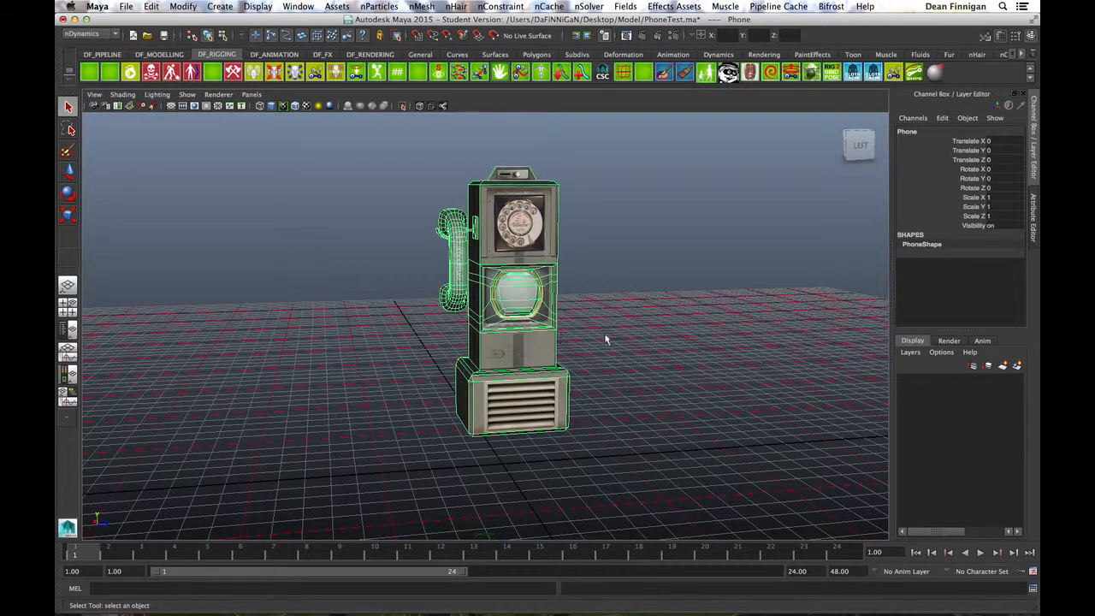
{"action": "left_click", "coordinate": [157, 8]}
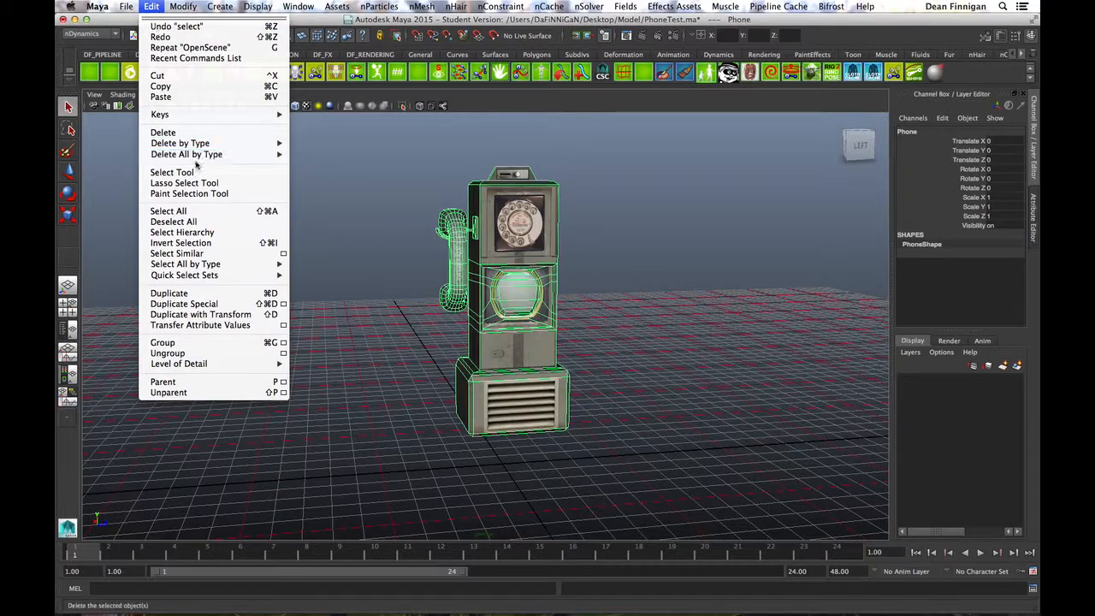
{"action": "mouse_move", "coordinate": [197, 154]}
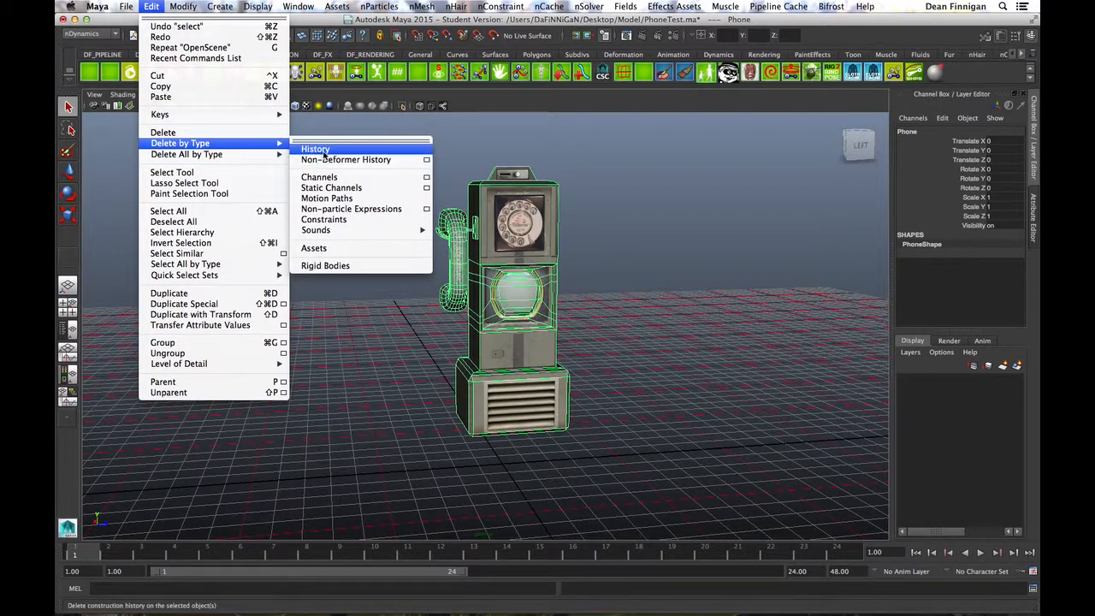
{"action": "left_click", "coordinate": [324, 151]}
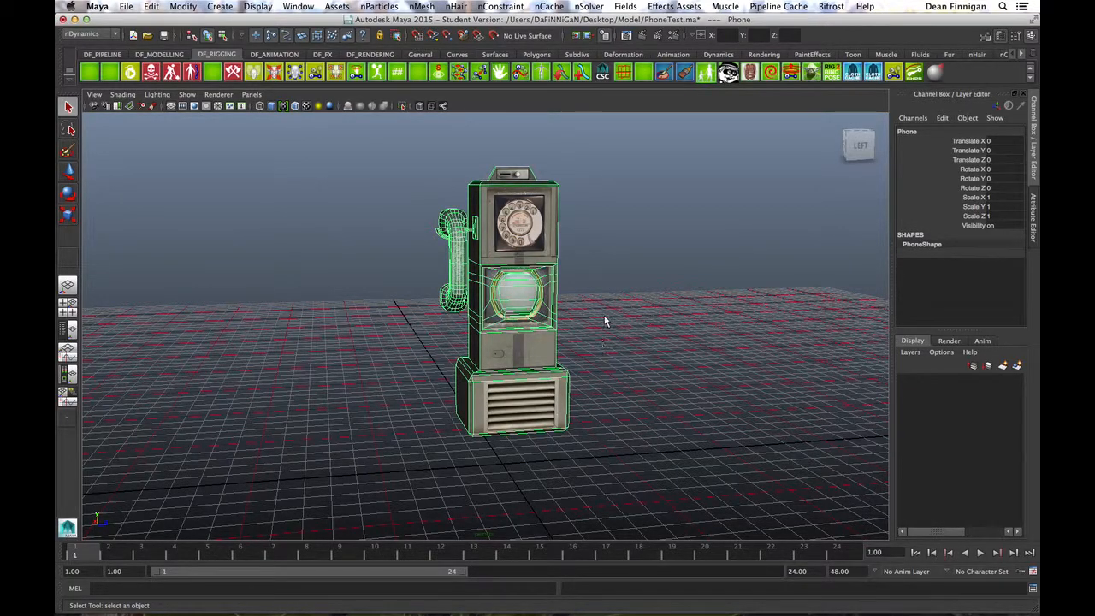
{"action": "left_click", "coordinate": [181, 7]}
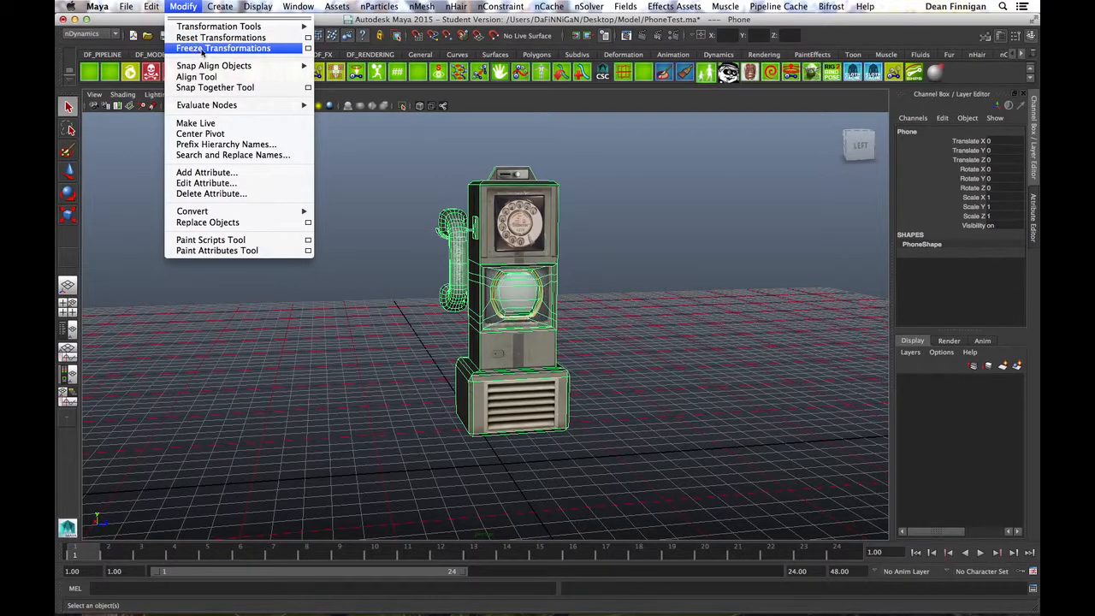
{"action": "left_click", "coordinate": [203, 52]}
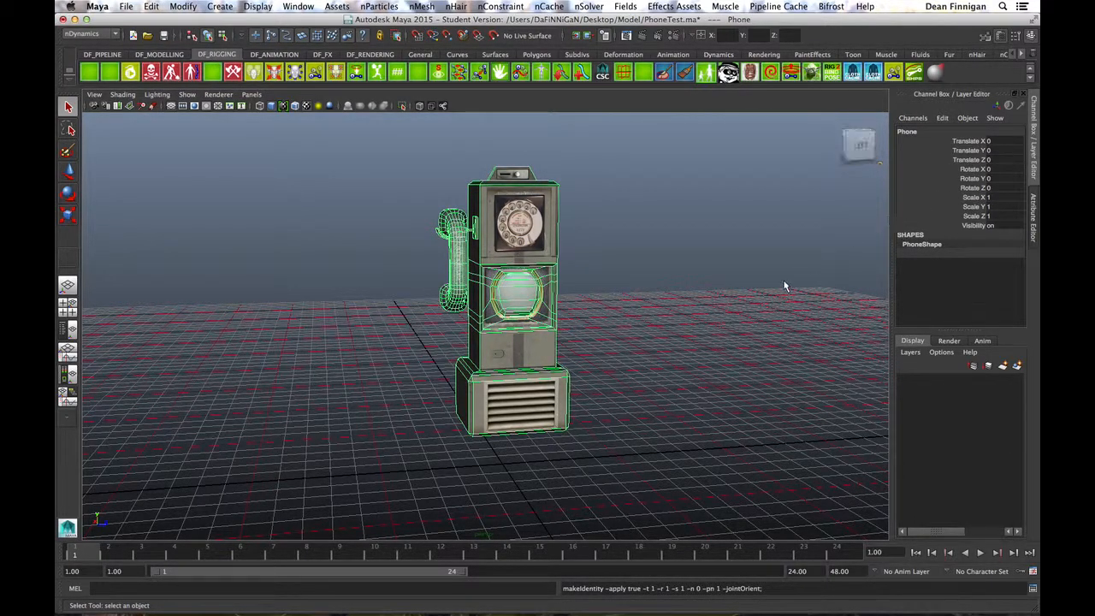
{"action": "mouse_move", "coordinate": [649, 293]}
{"action": "left_mouse_down", "text": "alt"}
{"action": "mouse_move", "coordinate": [626, 313]}
{"action": "mouse_move", "coordinate": [679, 325]}
{"action": "mouse_move", "coordinate": [679, 313]}
{"action": "mouse_move", "coordinate": [652, 306]}
{"action": "mouse_move", "coordinate": [692, 276]}
{"action": "mouse_move", "coordinate": [651, 294]}
{"action": "mouse_move", "coordinate": [570, 295]}
{"action": "mouse_move", "coordinate": [676, 283]}
{"action": "mouse_move", "coordinate": [751, 308]}
{"action": "mouse_move", "coordinate": [631, 309]}
{"action": "mouse_move", "coordinate": [656, 288]}
{"action": "mouse_move", "coordinate": [564, 300]}
{"action": "mouse_move", "coordinate": [660, 298]}
{"action": "left_mouse_up", "text": "alt"}
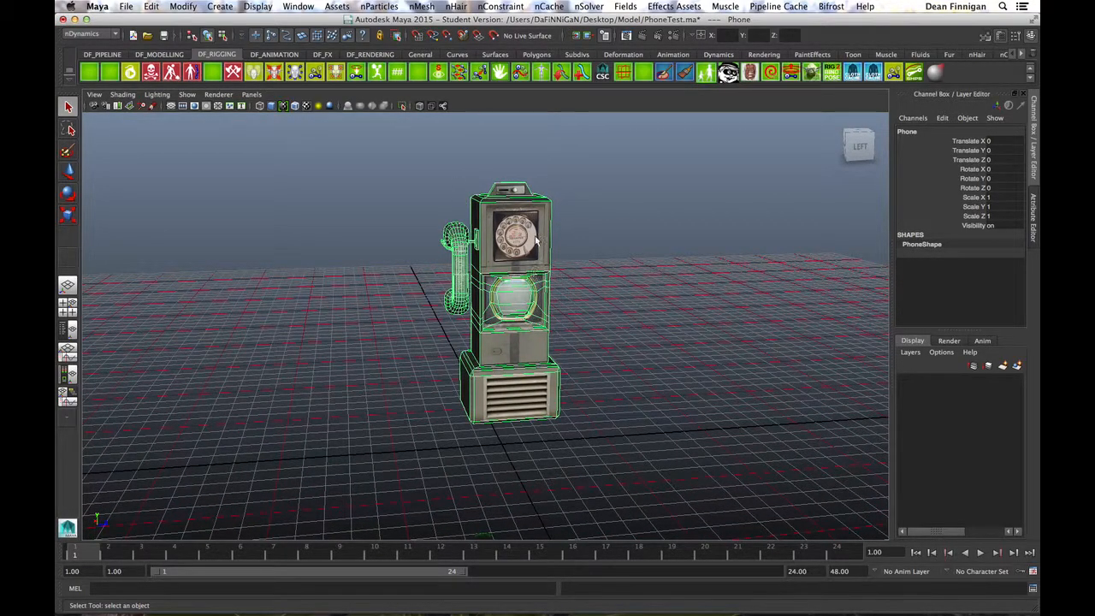
Step: Open the Export Selection options for the selected phone and choose Fbx as the file type
{"action": "left_click", "coordinate": [126, 6]}
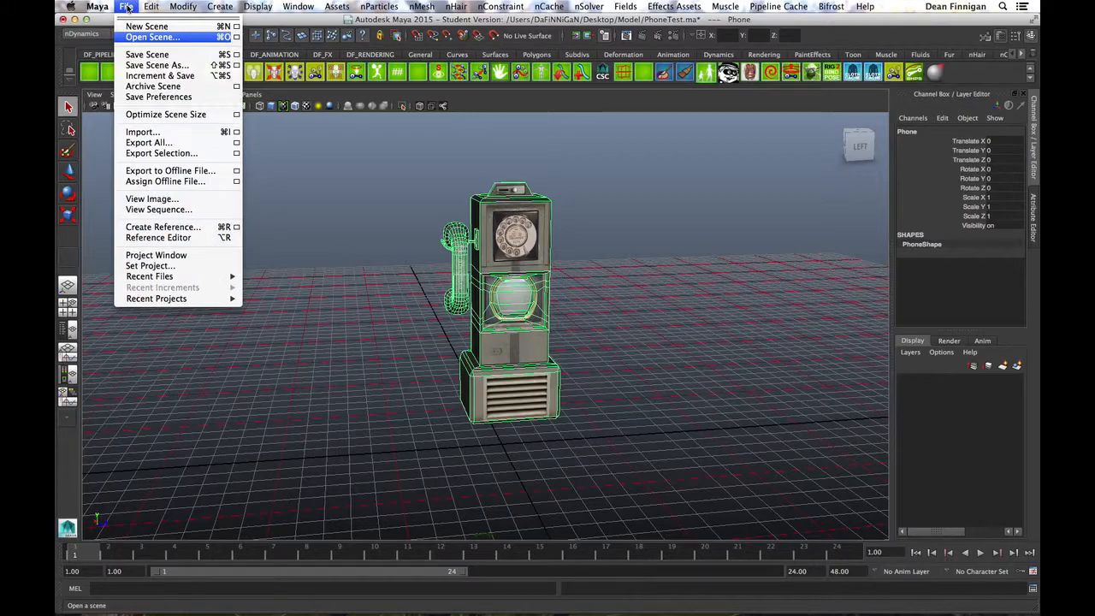
{"action": "left_click", "coordinate": [237, 154]}
{"action": "left_click_drag", "start_coordinate": [619, 220], "coordinate": [843, 121]}
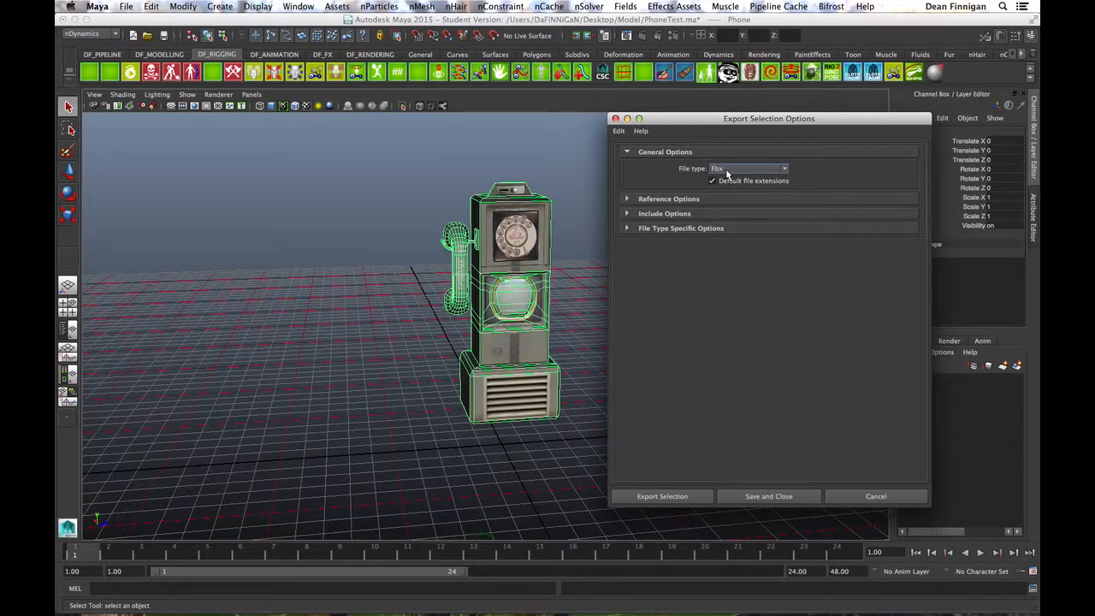
{"action": "left_click", "coordinate": [784, 169]}
{"action": "scroll", "coordinate": [787, 205], "scroll_direction": "up", "scroll_amount": 3}
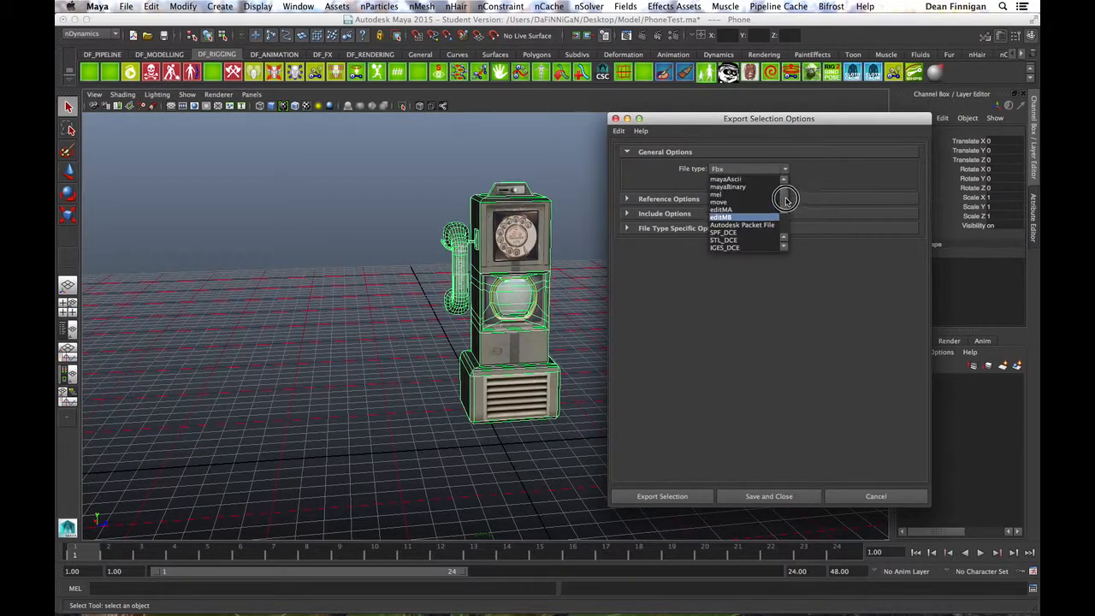
{"action": "scroll", "coordinate": [786, 206], "scroll_direction": "down", "scroll_amount": 3}
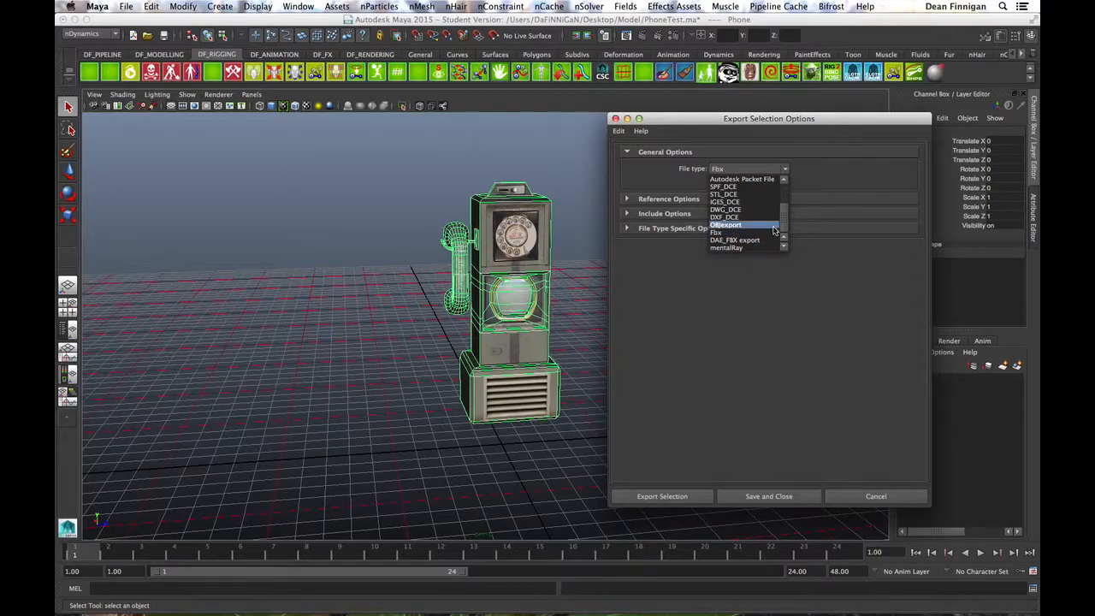
{"action": "left_click", "coordinate": [725, 232]}
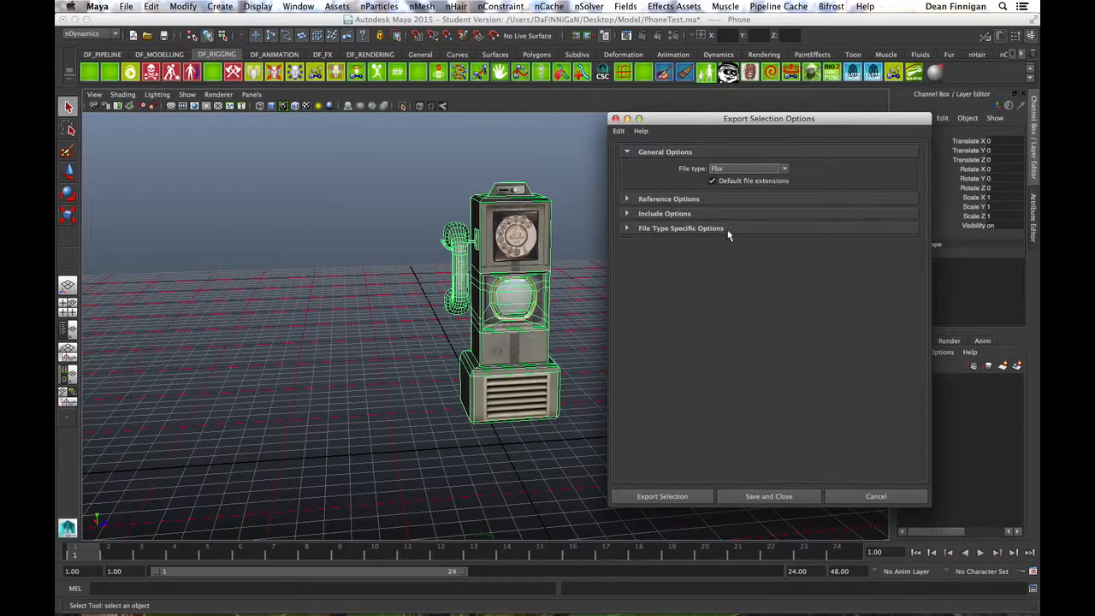
Step: Start exporting the selected phone to the Desktop's Model folder under the file name PhoneTest
{"action": "left_click", "coordinate": [672, 496]}
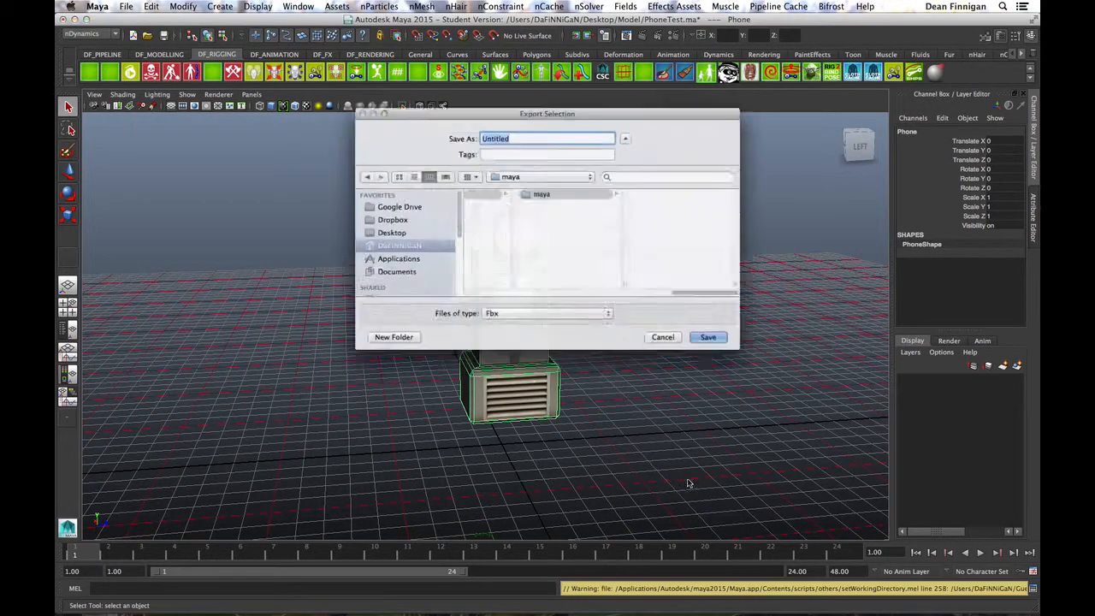
{"action": "left_click", "coordinate": [382, 235]}
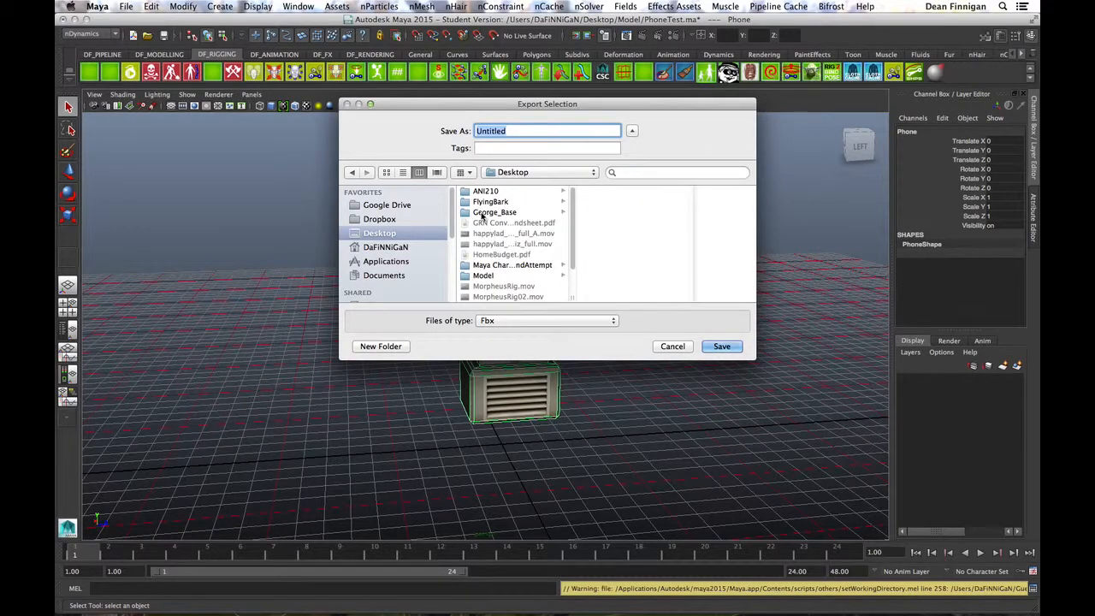
{"action": "left_click", "coordinate": [484, 276]}
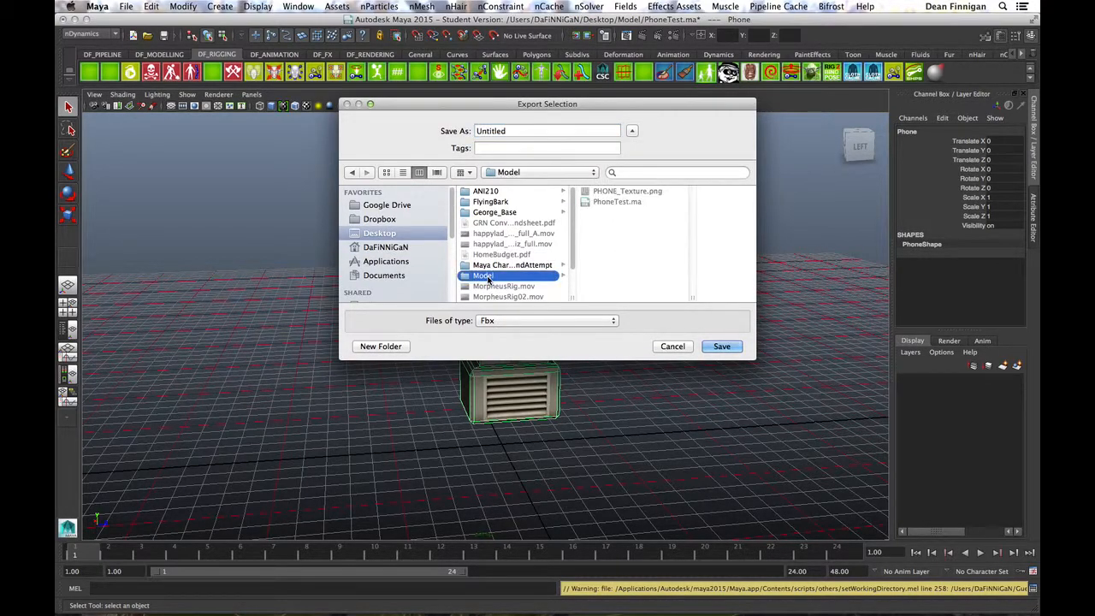
{"action": "left_click", "coordinate": [515, 131]}
{"action": "double_click", "coordinate": [514, 131]}
{"action": "type", "text": "PhoneTest"}
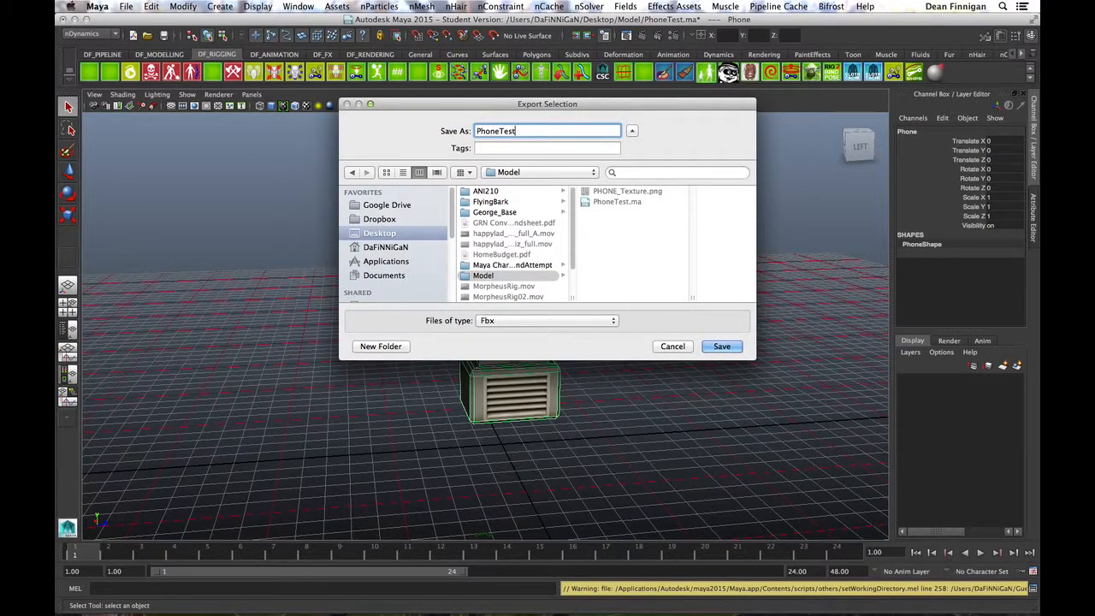
{"action": "left_click", "coordinate": [723, 347]}
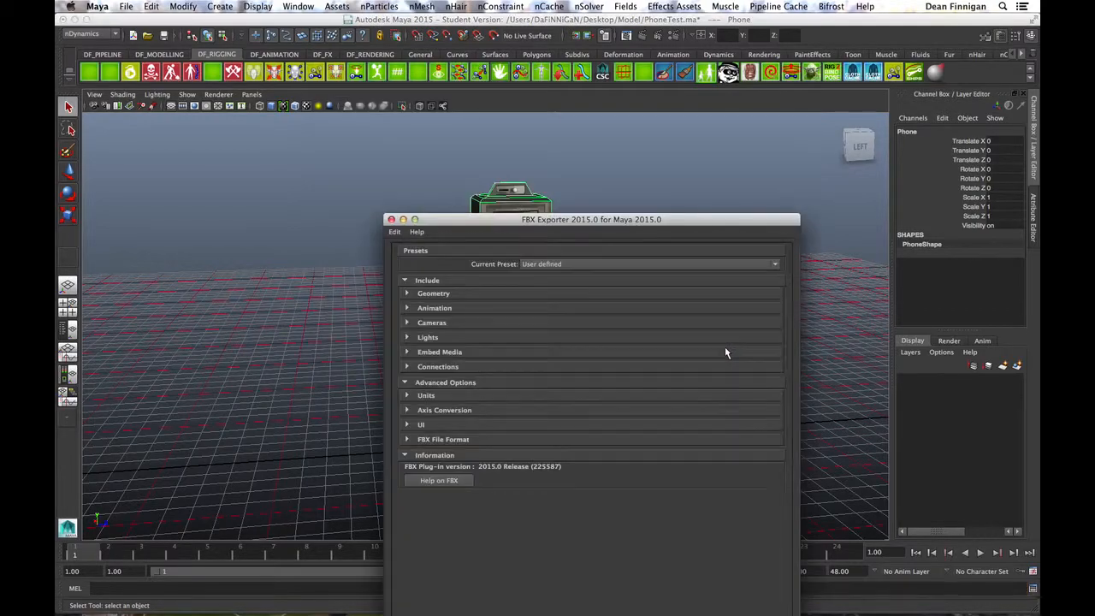
Step: Review the FBX exporter's geometry options and enable Animation in the export
{"action": "left_click_drag", "start_coordinate": [693, 224], "coordinate": [908, 33]}
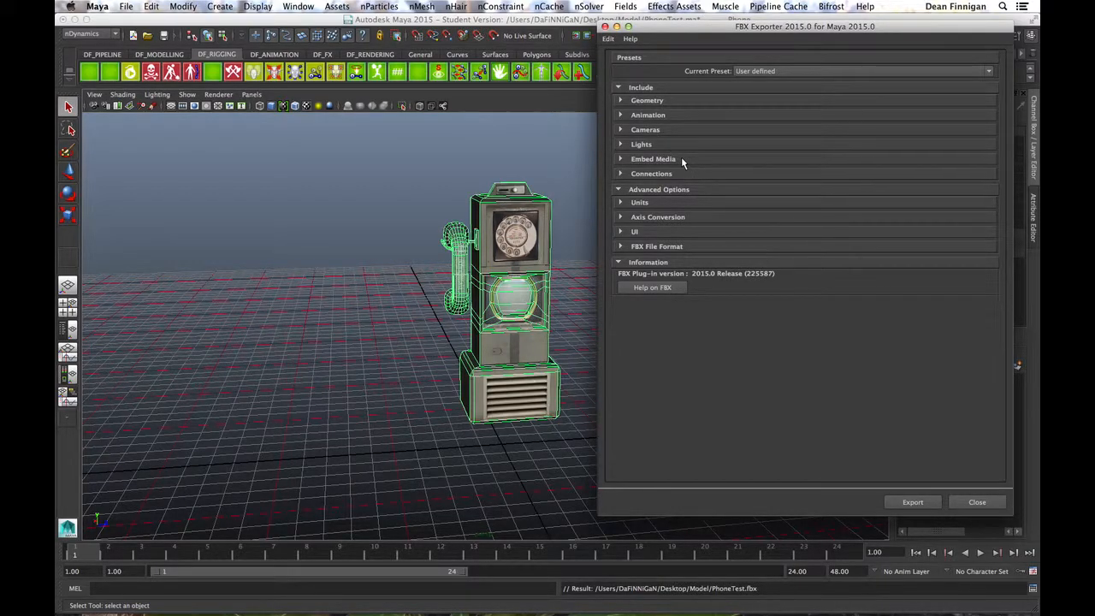
{"action": "left_click", "coordinate": [621, 100]}
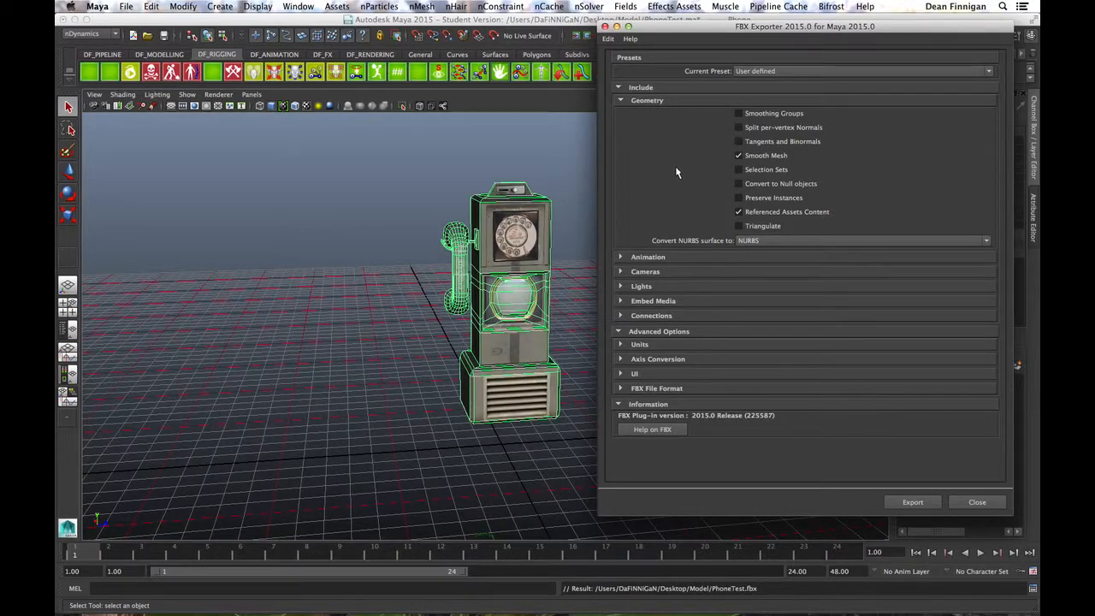
{"action": "left_click", "coordinate": [621, 100]}
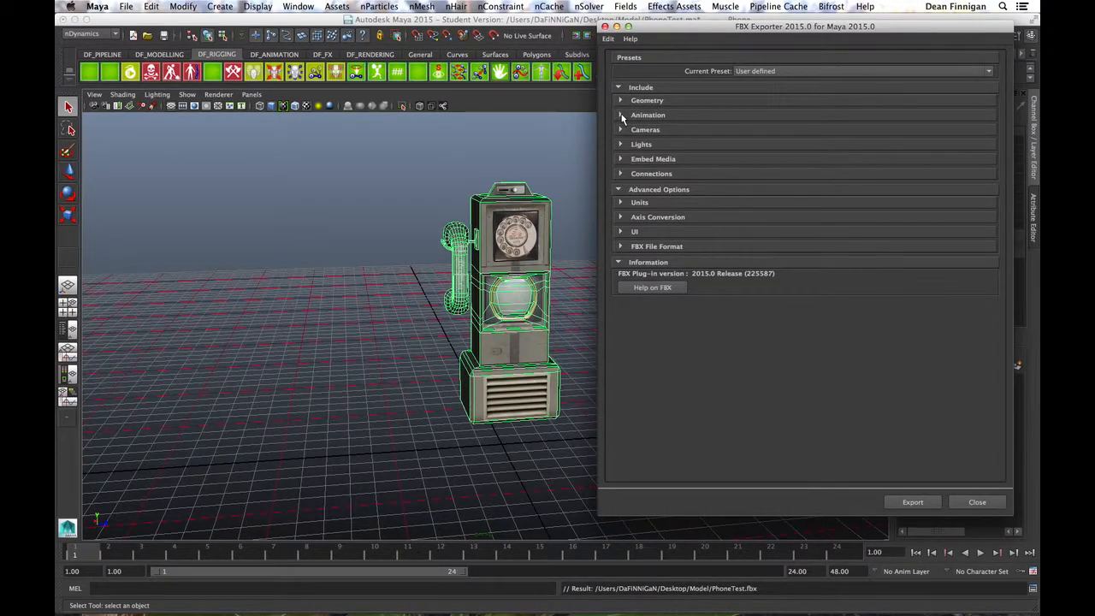
{"action": "left_click", "coordinate": [621, 115]}
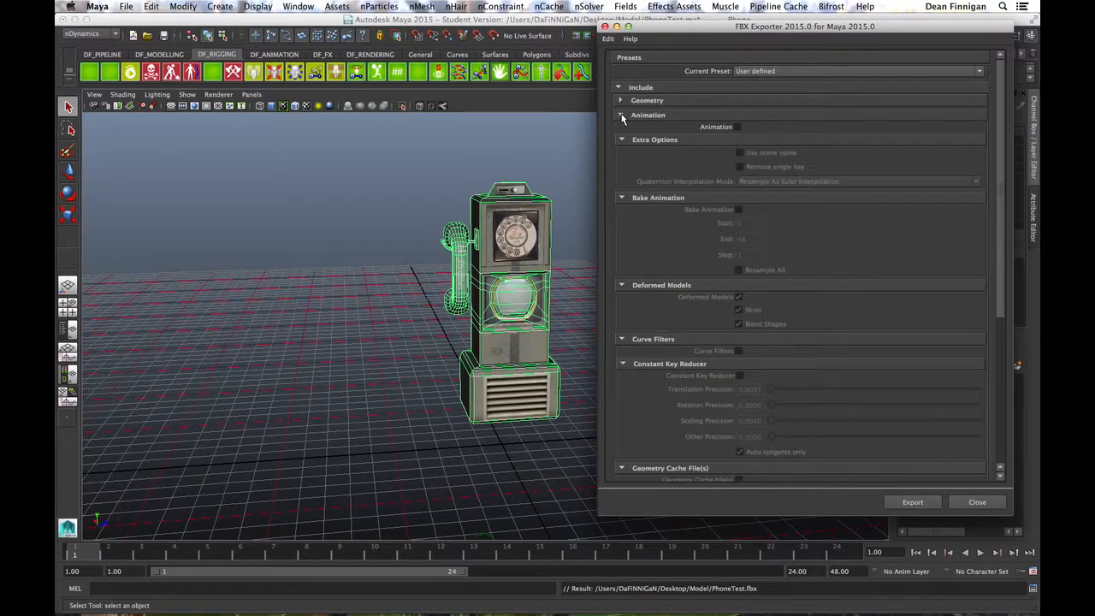
{"action": "left_click", "coordinate": [739, 128]}
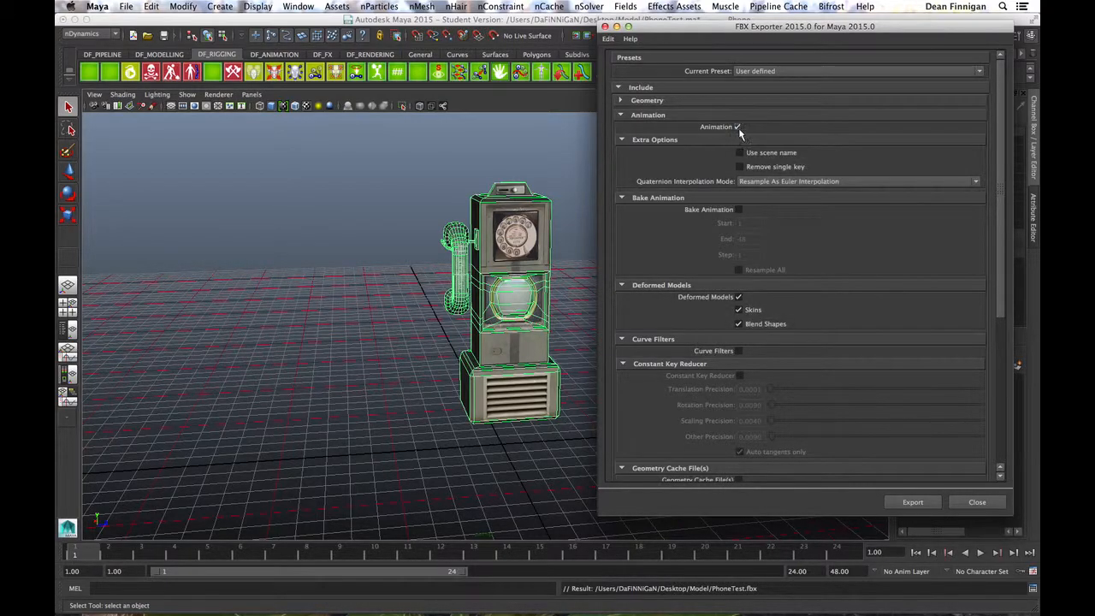
{"action": "left_click", "coordinate": [621, 115]}
Step: Check the Cameras and Lights options of the FBX export
{"action": "left_click", "coordinate": [621, 129]}
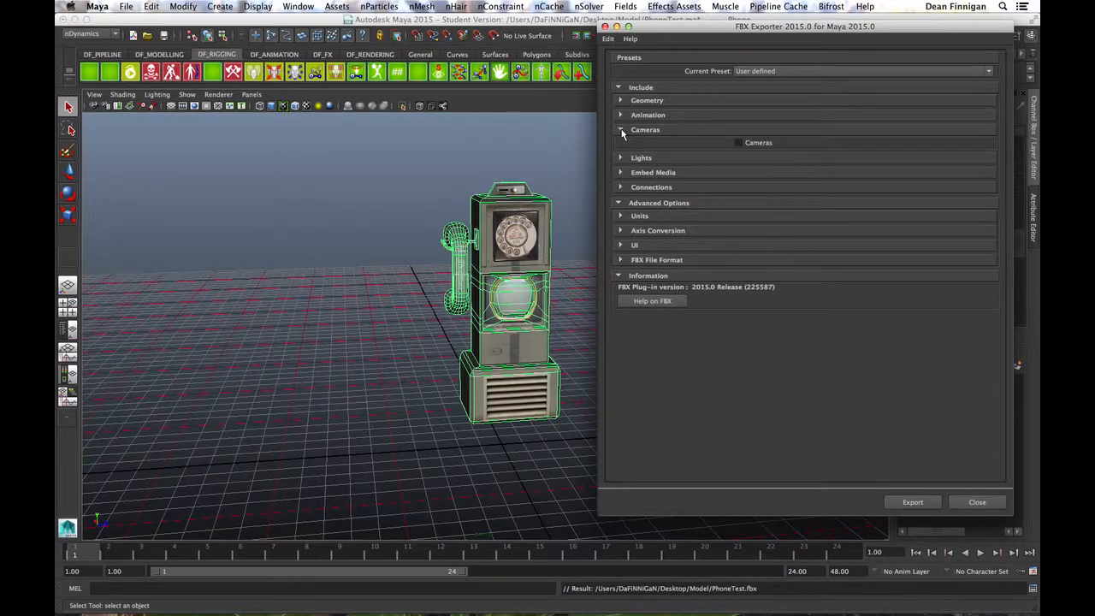
{"action": "left_click", "coordinate": [737, 143]}
{"action": "left_click", "coordinate": [620, 157]}
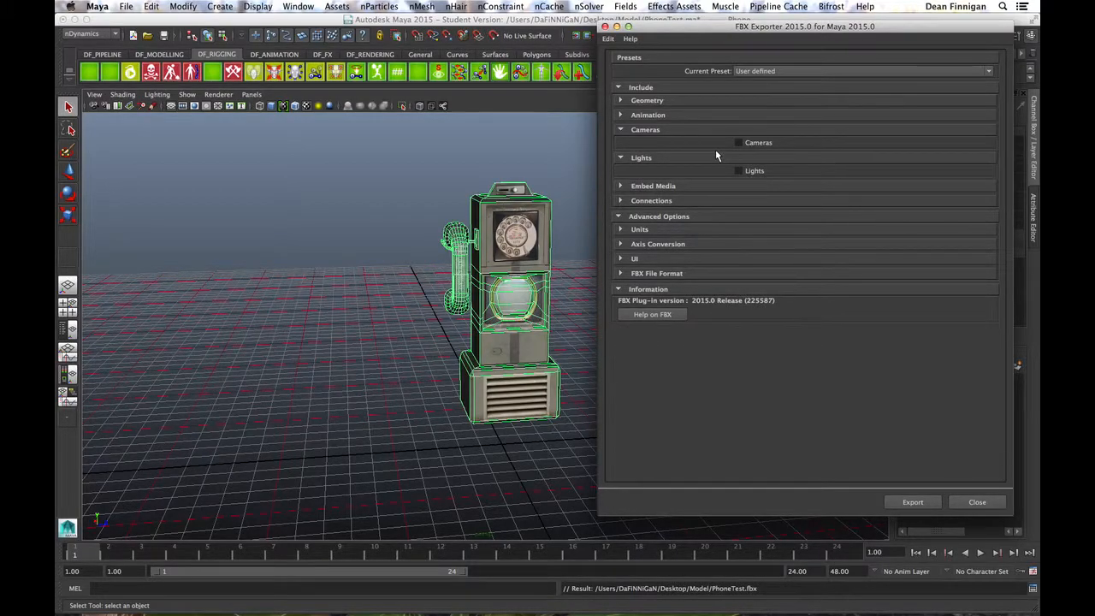
{"action": "left_click", "coordinate": [621, 159]}
{"action": "left_click", "coordinate": [621, 130]}
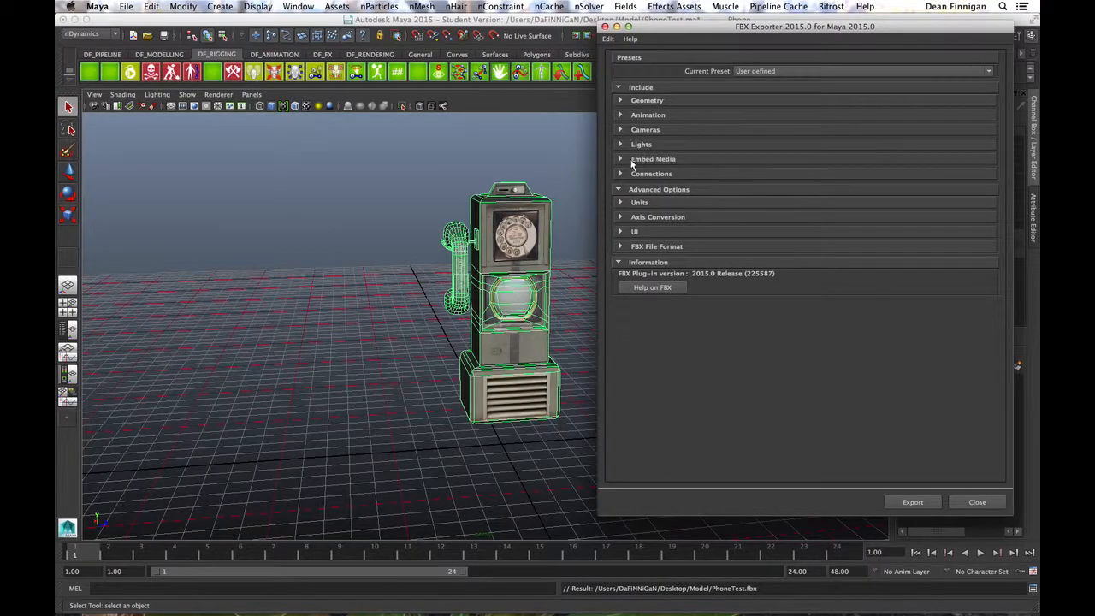
Step: Inspect the Embed Media option of the FBX export, switching it on and back off
{"action": "left_click", "coordinate": [621, 159]}
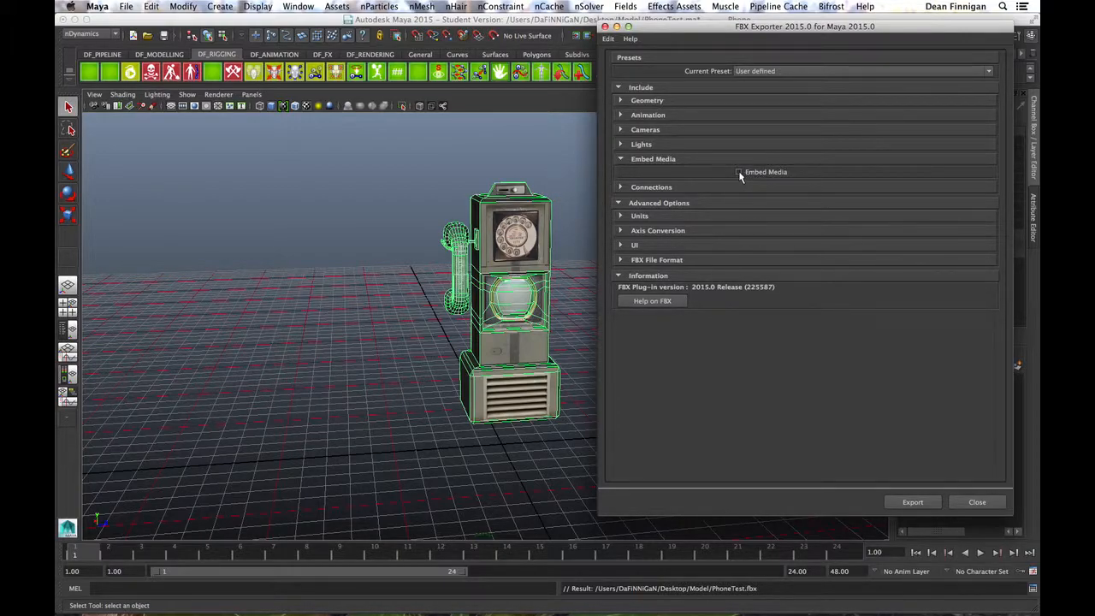
{"action": "left_click", "coordinate": [739, 172]}
{"action": "left_click", "coordinate": [739, 173]}
{"action": "left_click", "coordinate": [621, 159]}
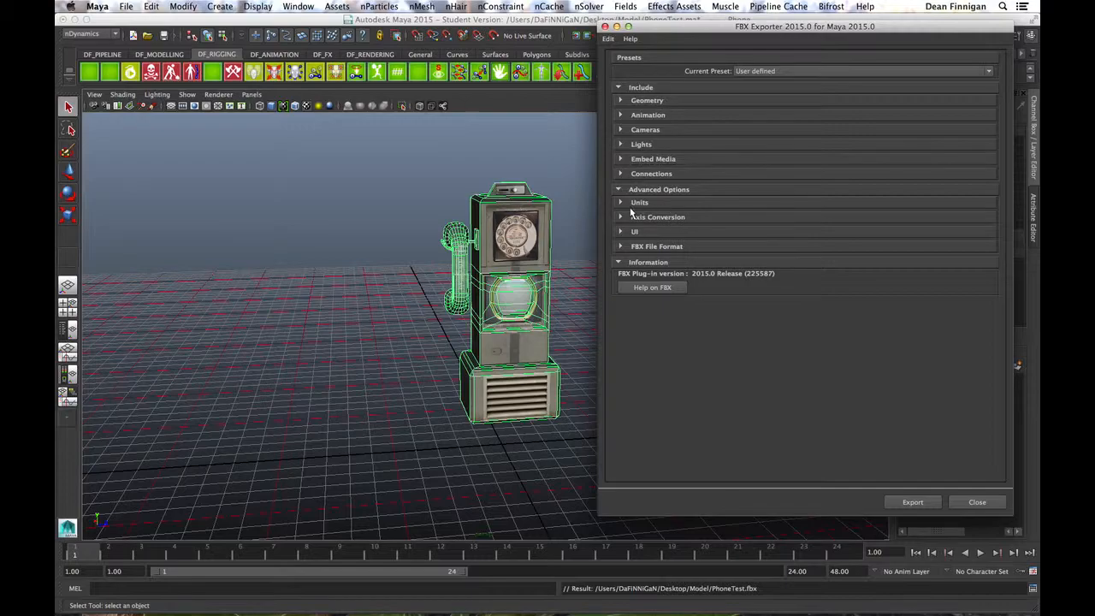
Step: Inspect the Units options of the FBX export, trying Automatic and returning to file units converted to Centimeters
{"action": "left_click", "coordinate": [620, 202]}
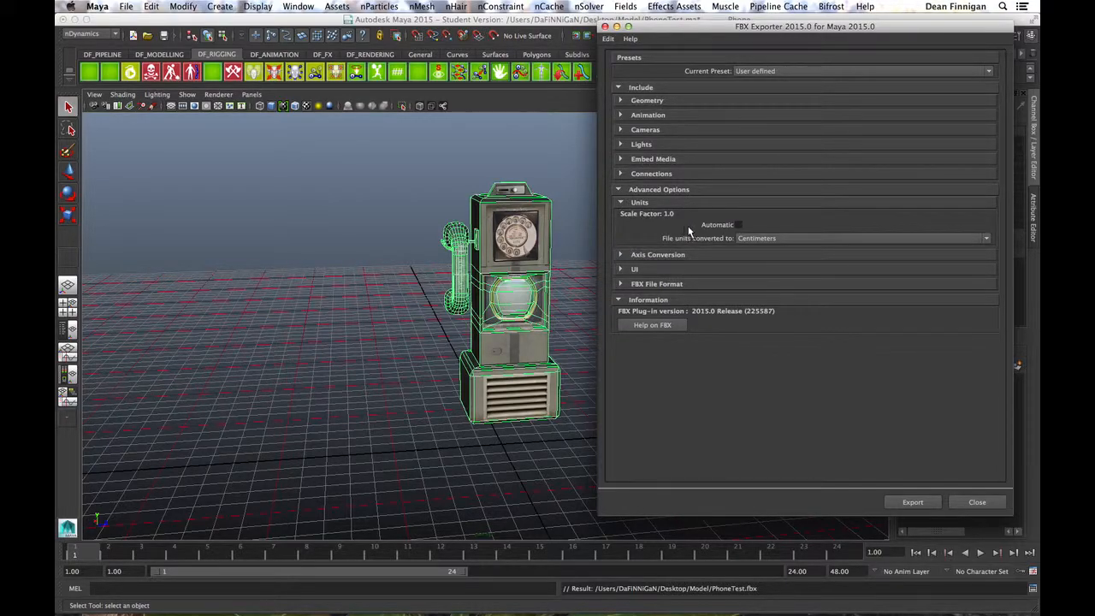
{"action": "left_click", "coordinate": [739, 225]}
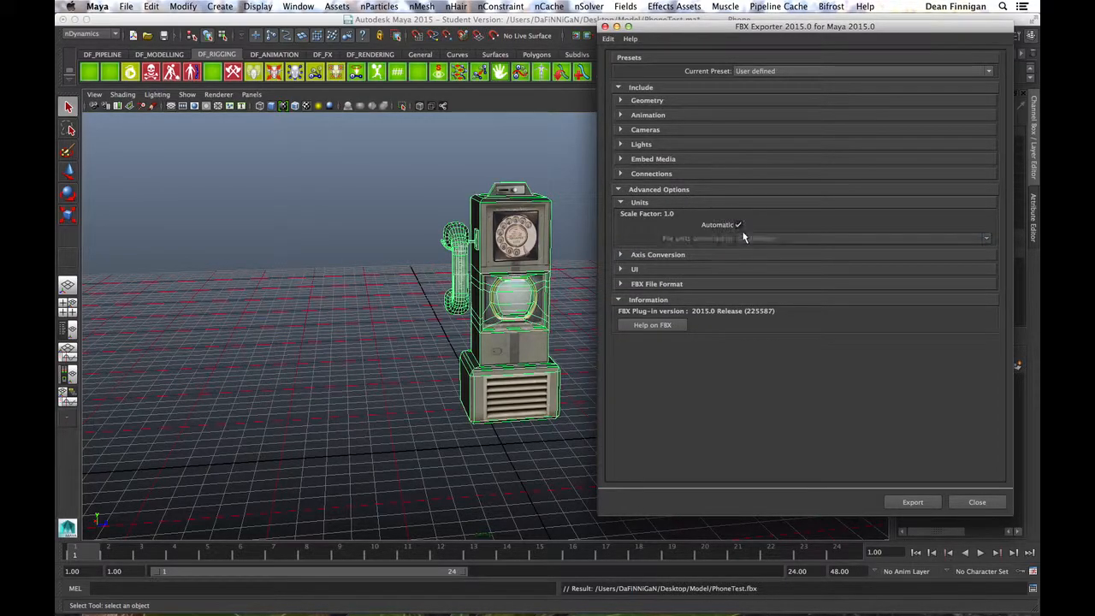
{"action": "left_click", "coordinate": [740, 225]}
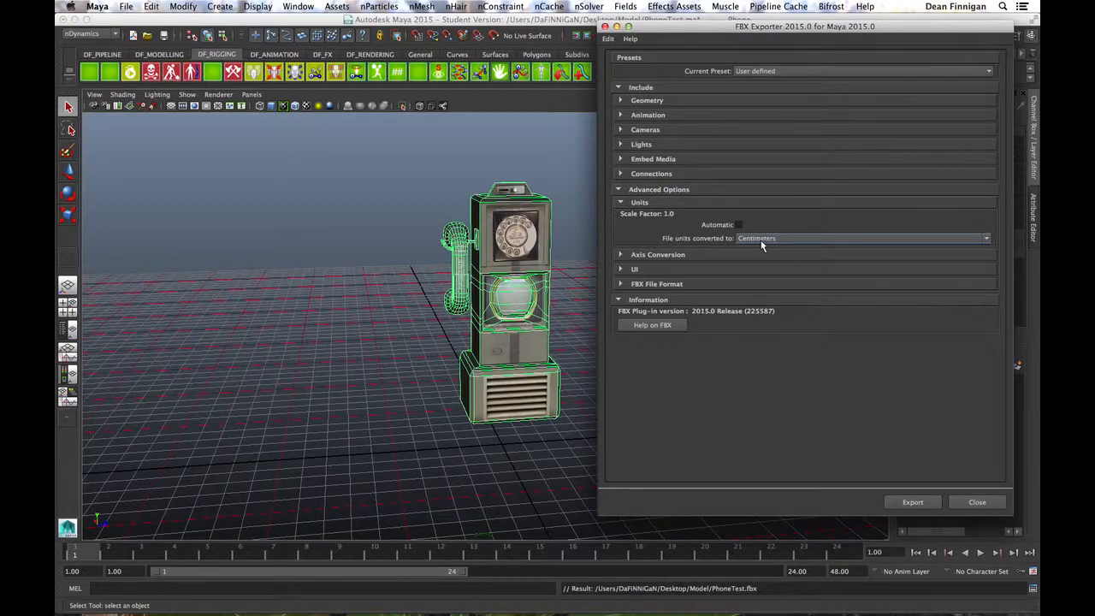
{"action": "left_click", "coordinate": [621, 202]}
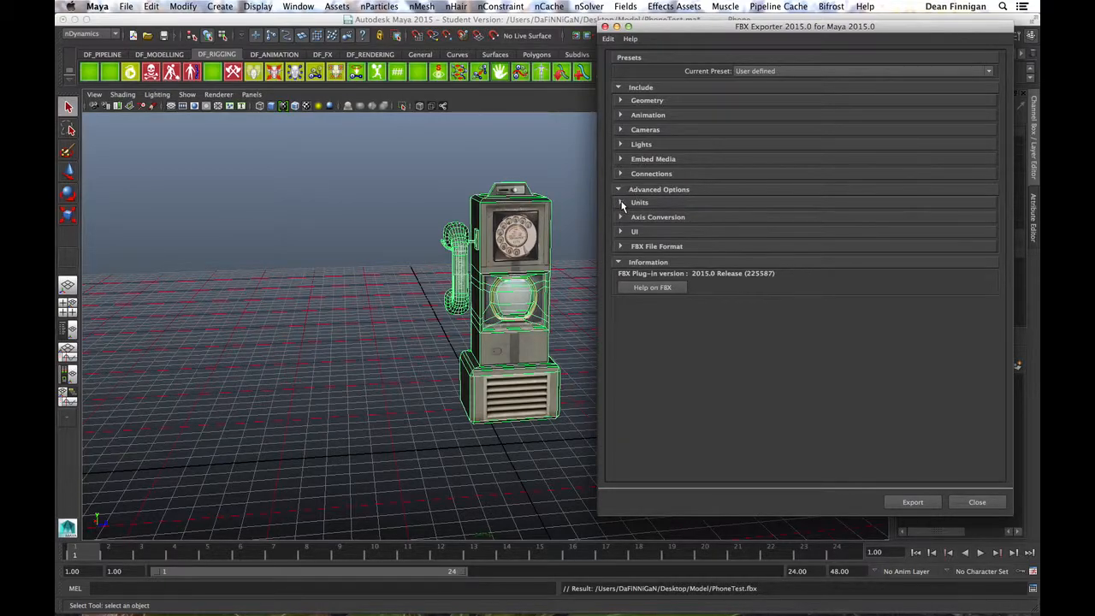
Step: Check the up axis under Axis Conversion and export the selected phone to FBX
{"action": "left_click", "coordinate": [622, 218]}
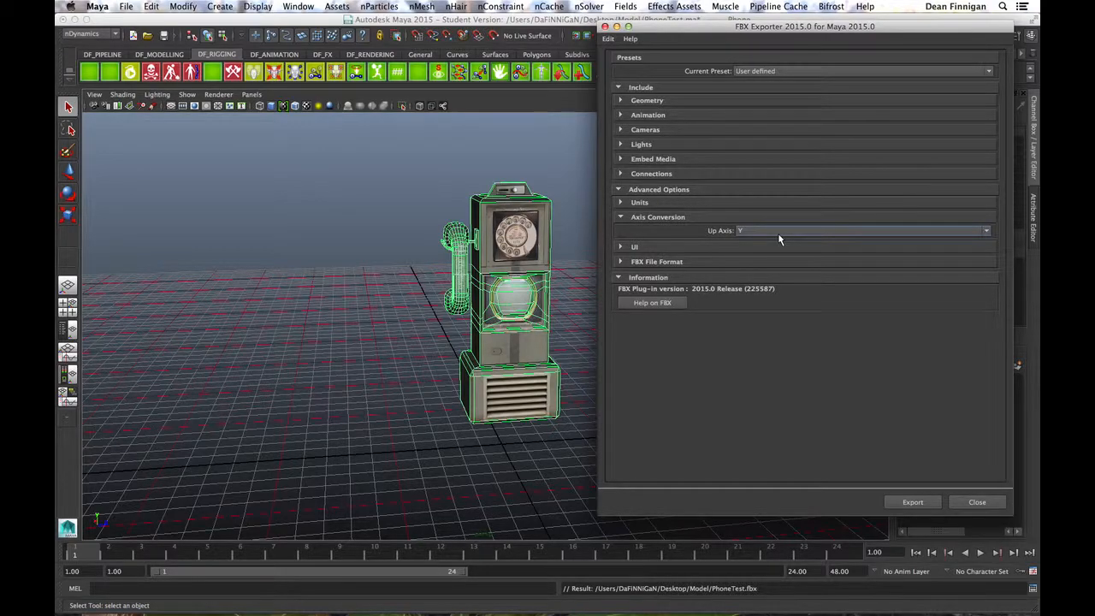
{"action": "left_click", "coordinate": [623, 218]}
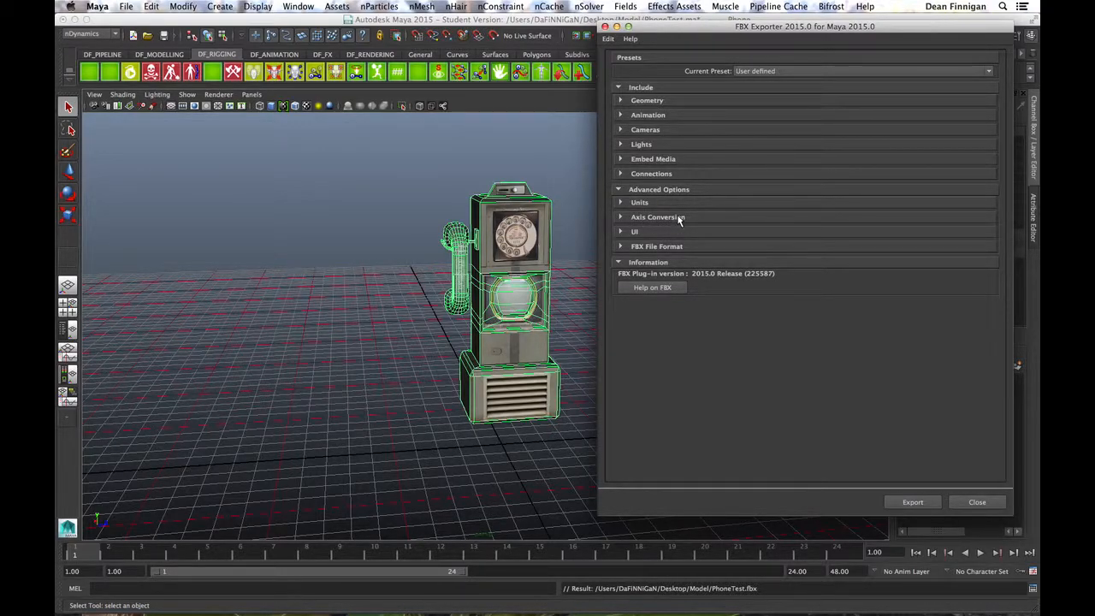
{"action": "left_click", "coordinate": [919, 504]}
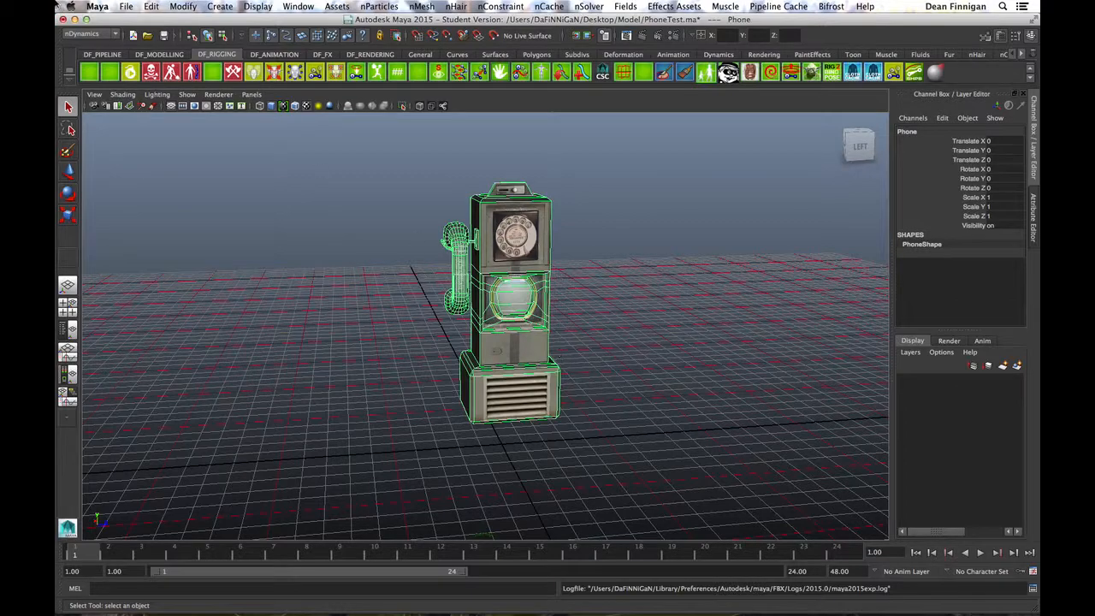
Step: Switch to Finder, open the Desktop's Model folder and inspect PhoneTest.fbx and PHONE_Texture.png
{"action": "mouse_move", "coordinate": [53, 3]}
{"action": "left_click", "coordinate": [714, 42]}
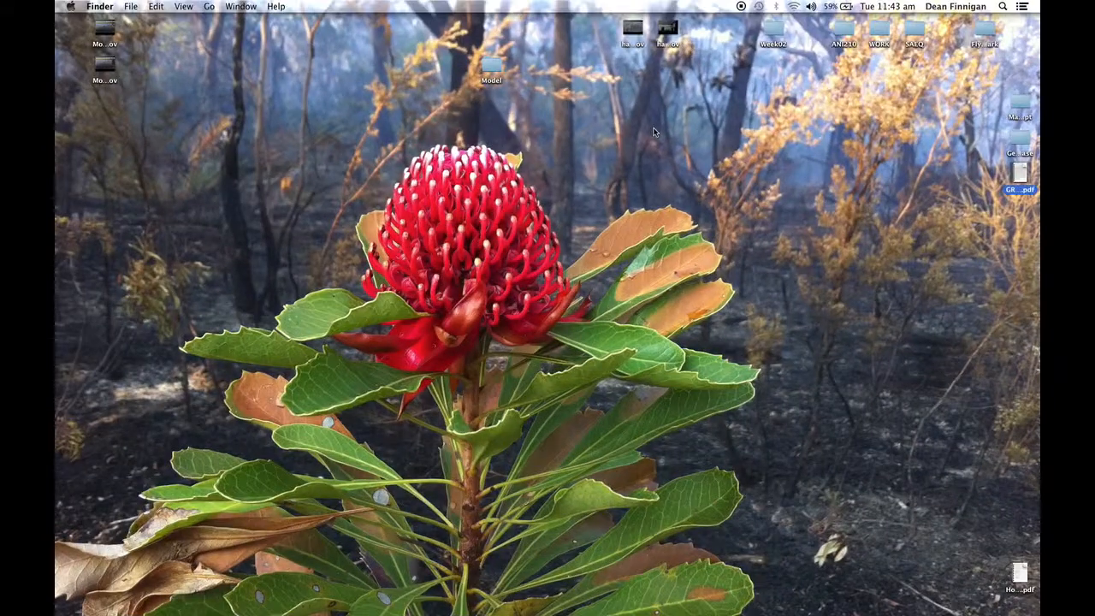
{"action": "double_click", "coordinate": [492, 69]}
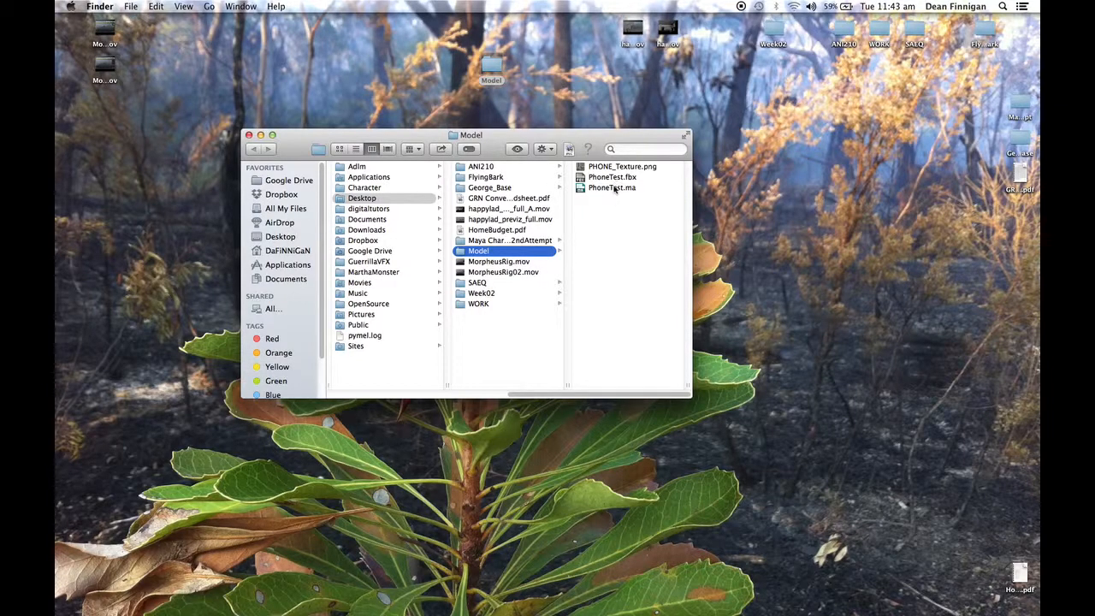
{"action": "left_click", "coordinate": [617, 177]}
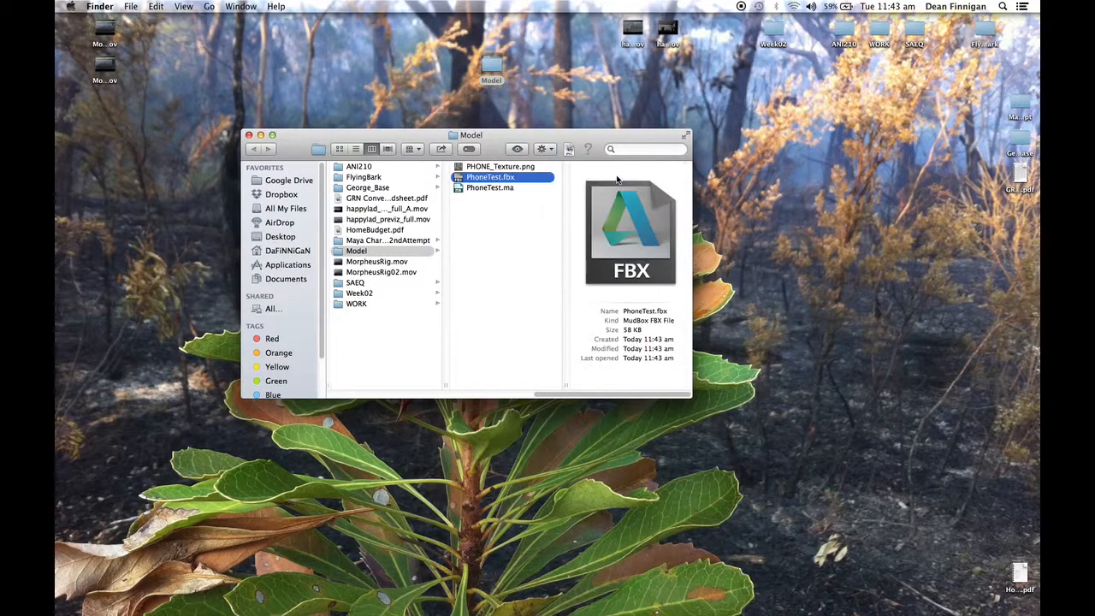
{"action": "left_click", "coordinate": [516, 167]}
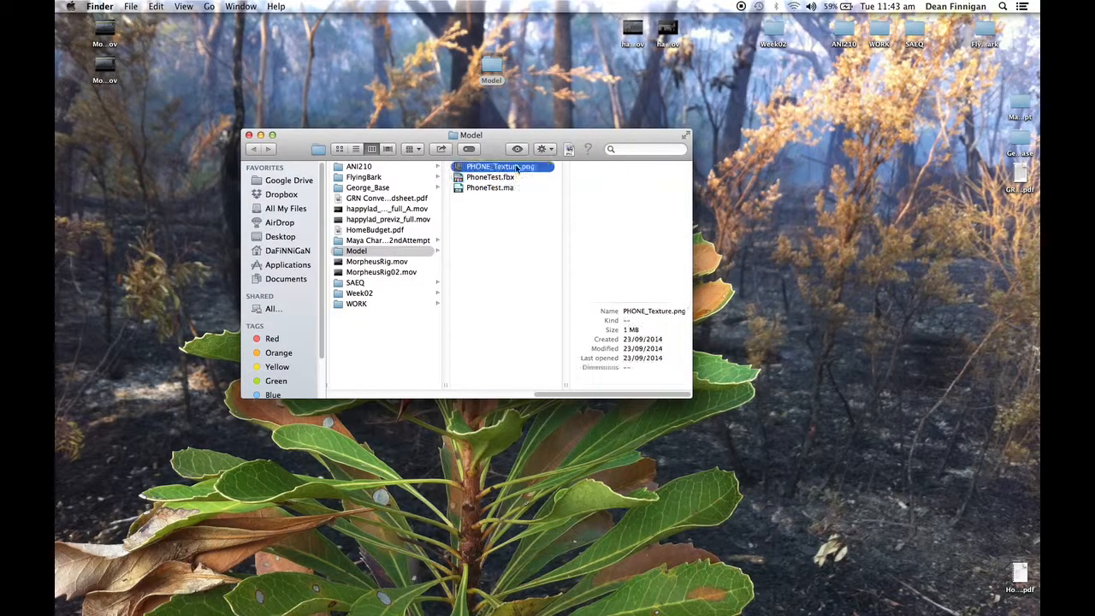